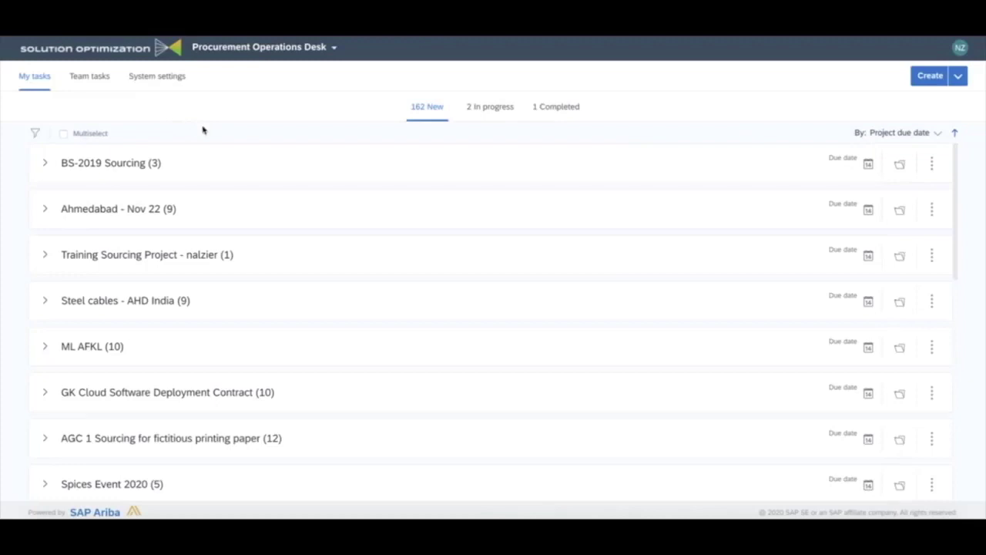
- Open the system settings and look through the workspace, rule, queue management and property sections down to the service level agreements
click(169, 80)
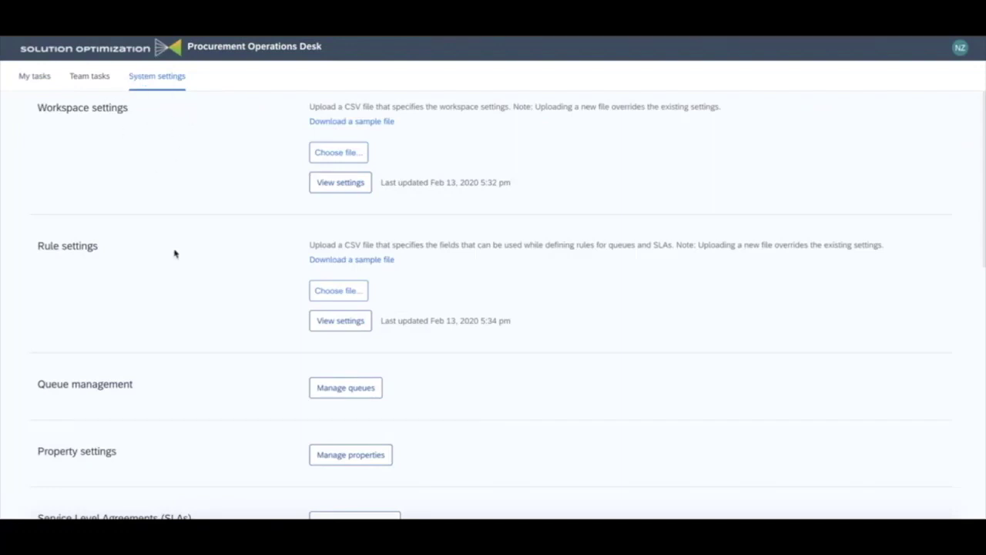
scroll(175, 253, down, 2)
scroll(174, 253, up, 2)
drag(39, 108, 143, 113)
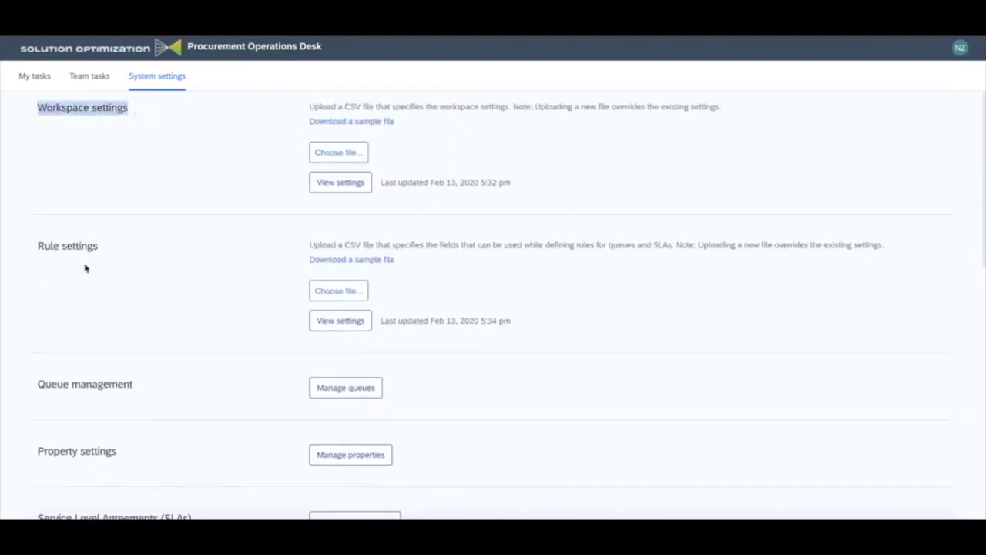
drag(39, 245, 97, 246)
scroll(101, 248, down, 3)
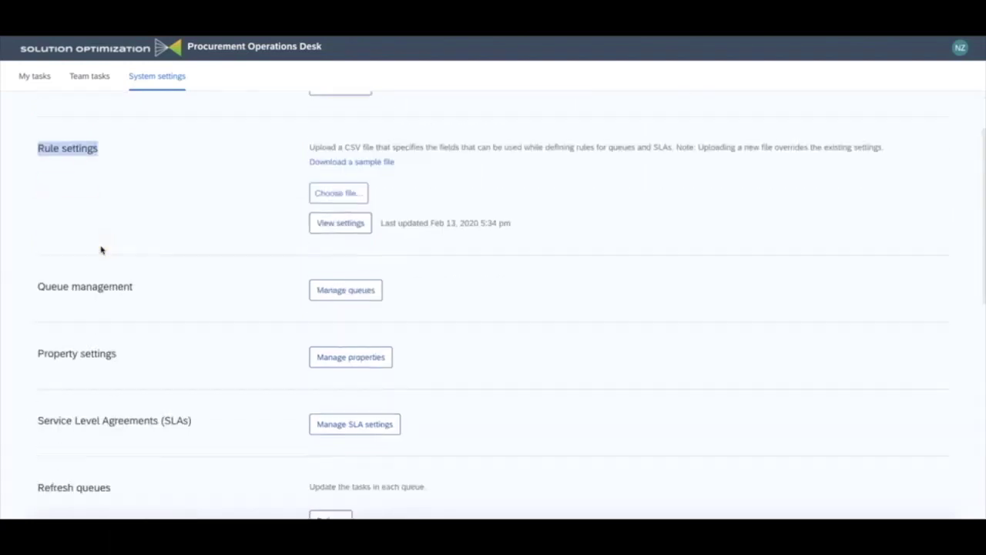
drag(38, 241, 139, 250)
click(170, 256)
scroll(170, 258, down, 2)
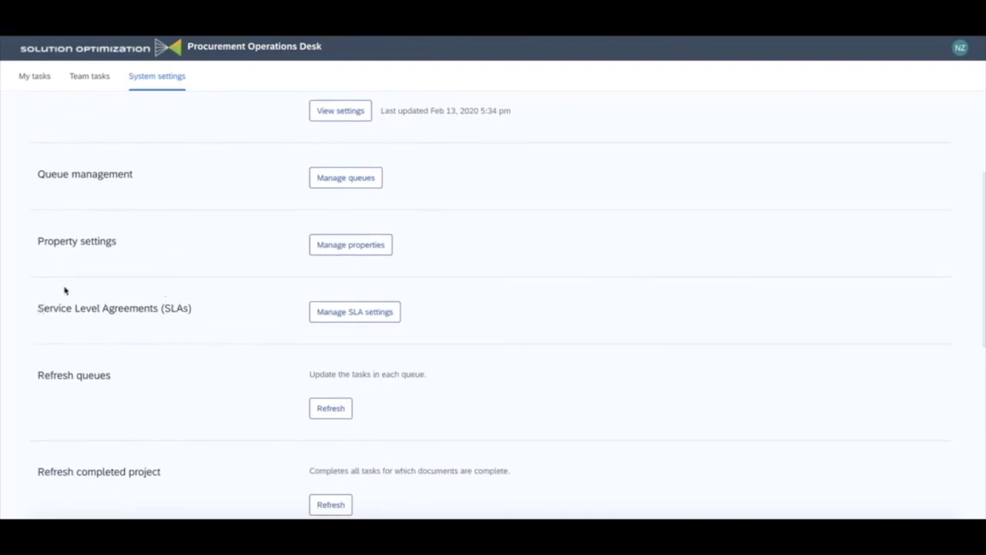
- Start a new service level agreement from the SLA settings and apply it to sourcing projects
click(358, 312)
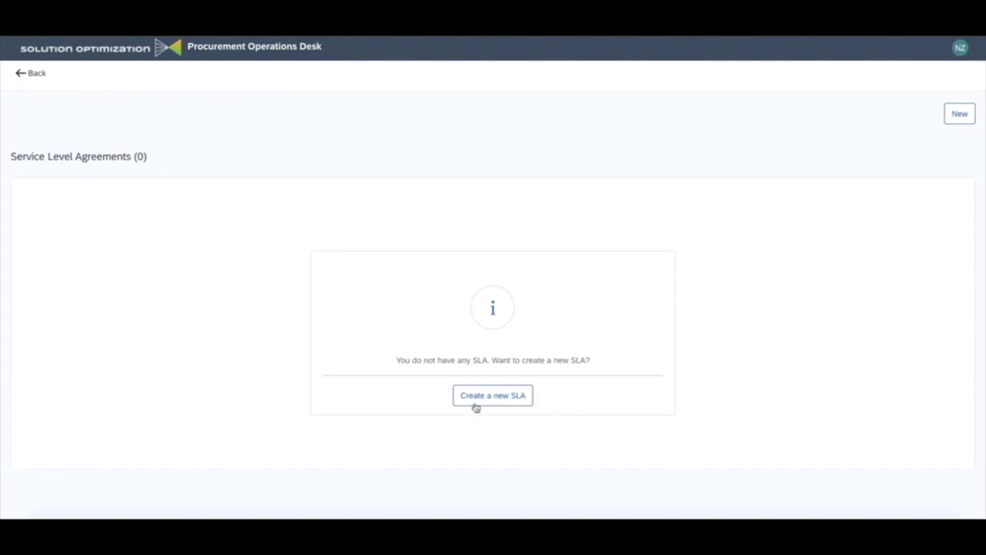
click(511, 399)
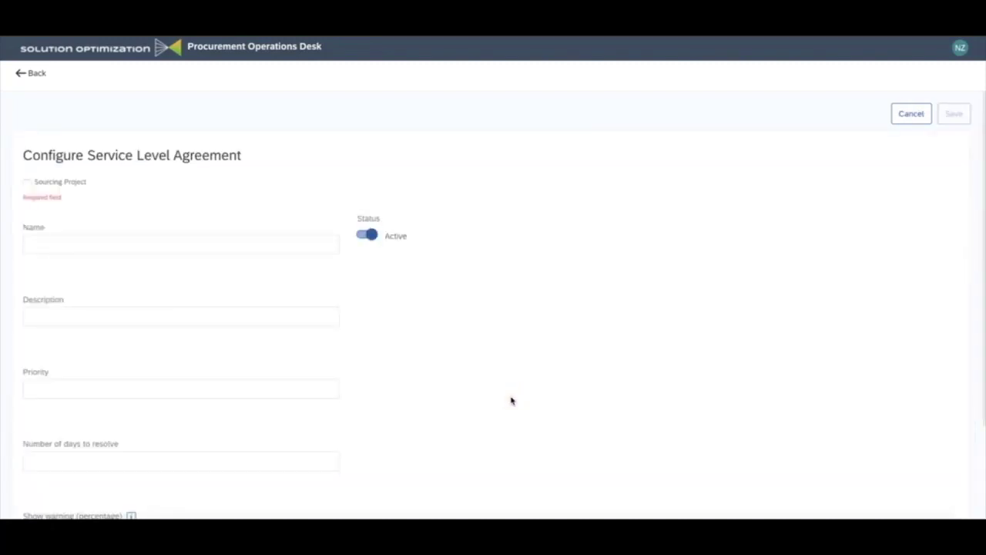
scroll(350, 329, down, 1)
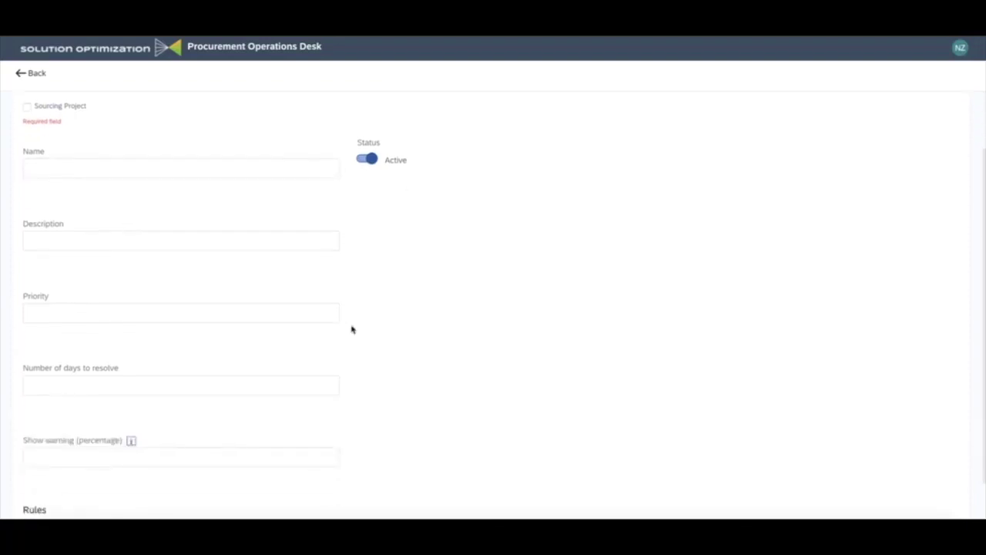
scroll(351, 328, down, 1)
scroll(351, 329, up, 2)
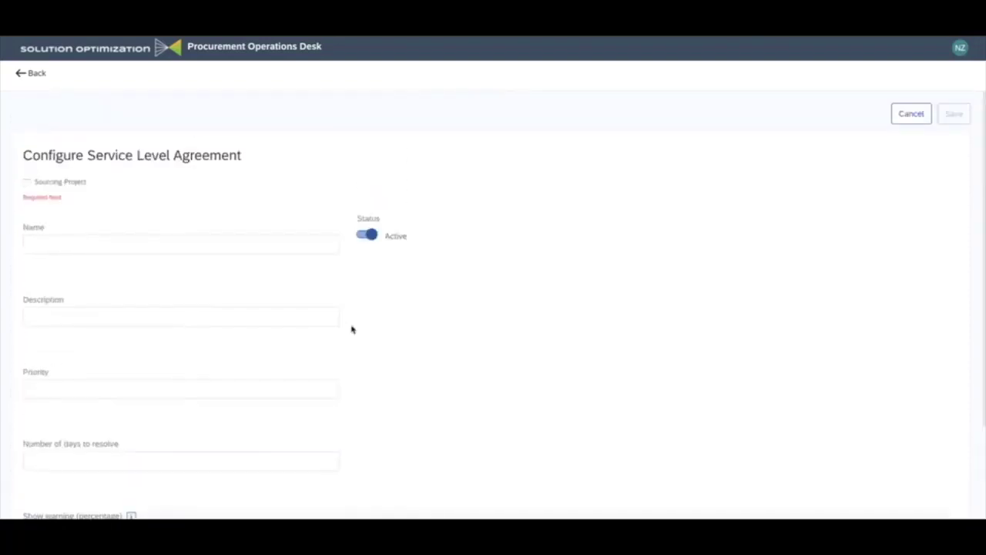
click(27, 182)
- Name the service level agreement "Customer self service SLA"
scroll(306, 287, down, 1)
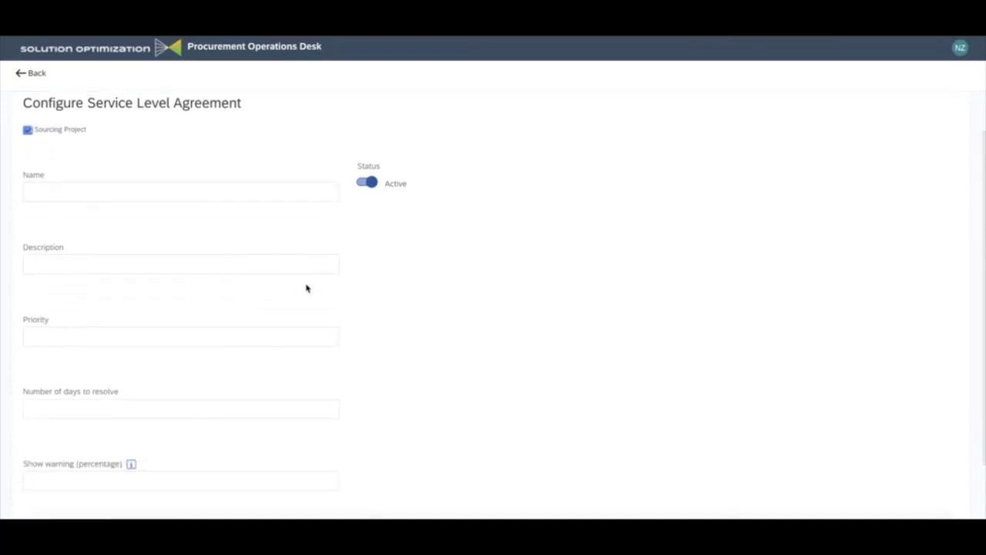
click(124, 193)
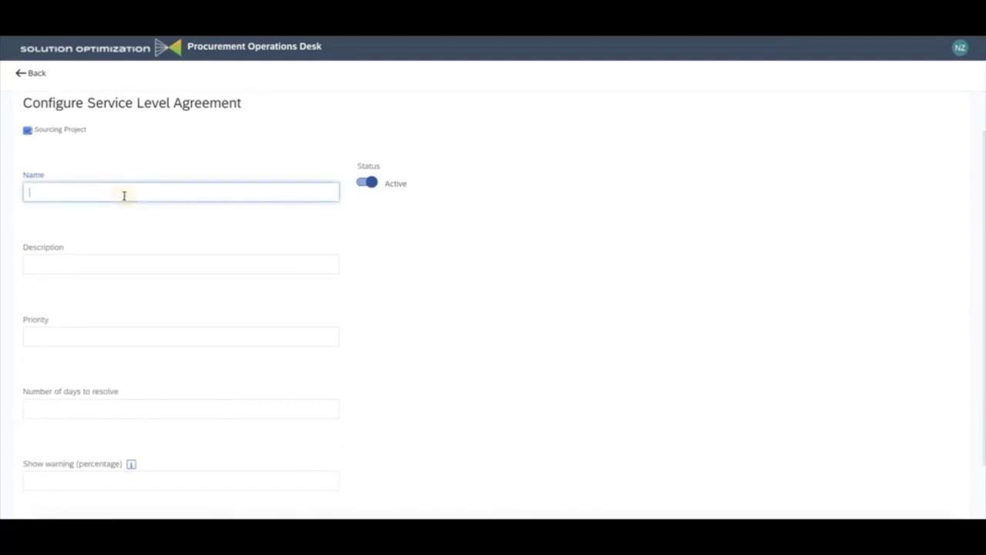
scroll(124, 196, down, 1)
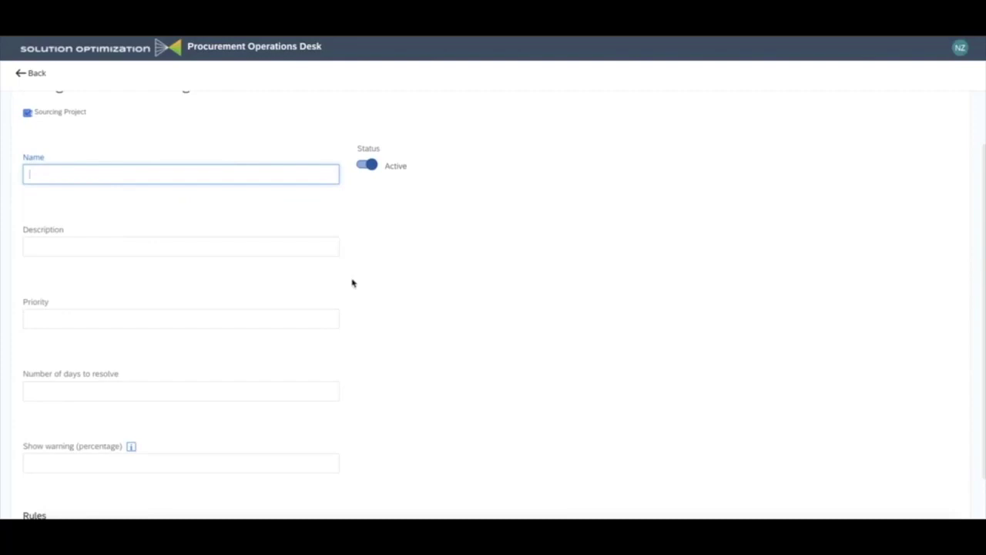
text(Customer)
text( self )
text(service)
text(s)
key(BackSpace)
text(SLA)
- Copy the agreement's name into its description so it reads "Customer self service SLA"
key(ctrl+a)
key(ctrl+c)
click(129, 241)
key(ctrl+v)
- Set the agreement's priority to 1, the number of days to resolve to 7 and the warning percentage to 50
scroll(130, 241, down, 1)
click(113, 271)
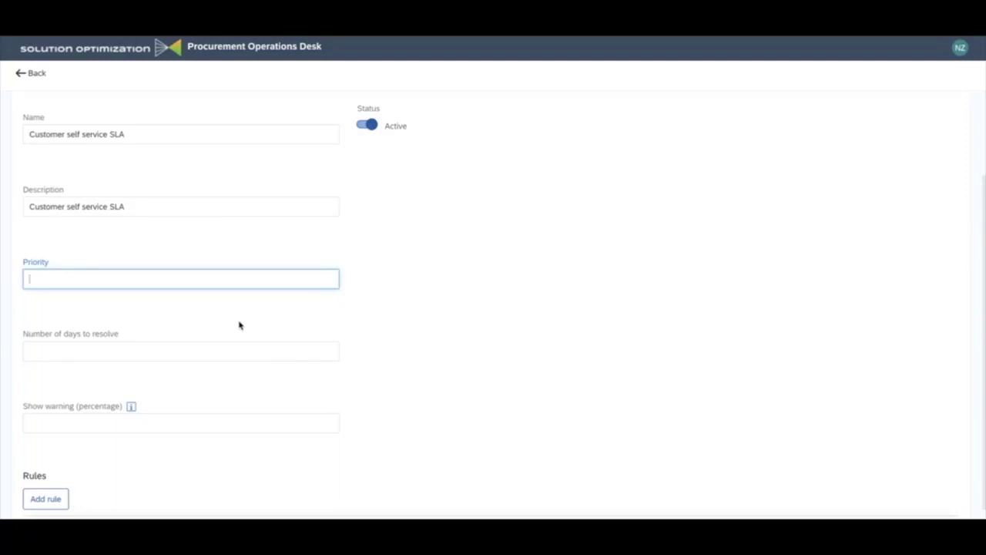
text(1)
click(146, 324)
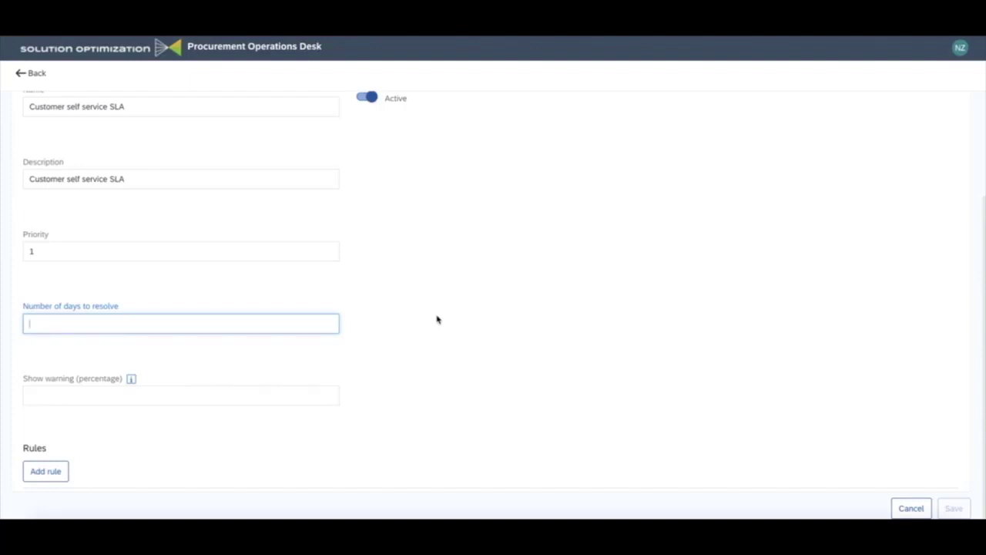
text(7)
click(211, 394)
text(50)
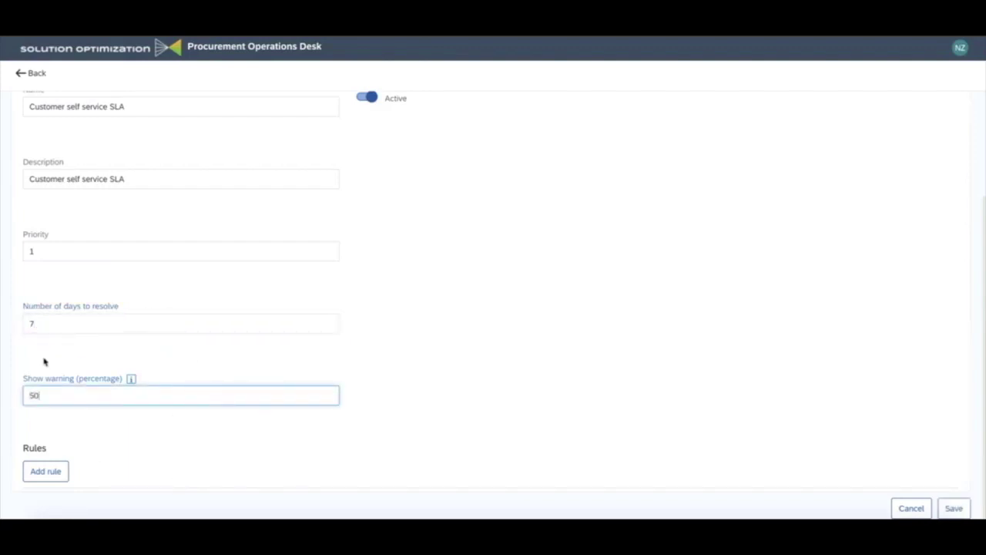
click(116, 423)
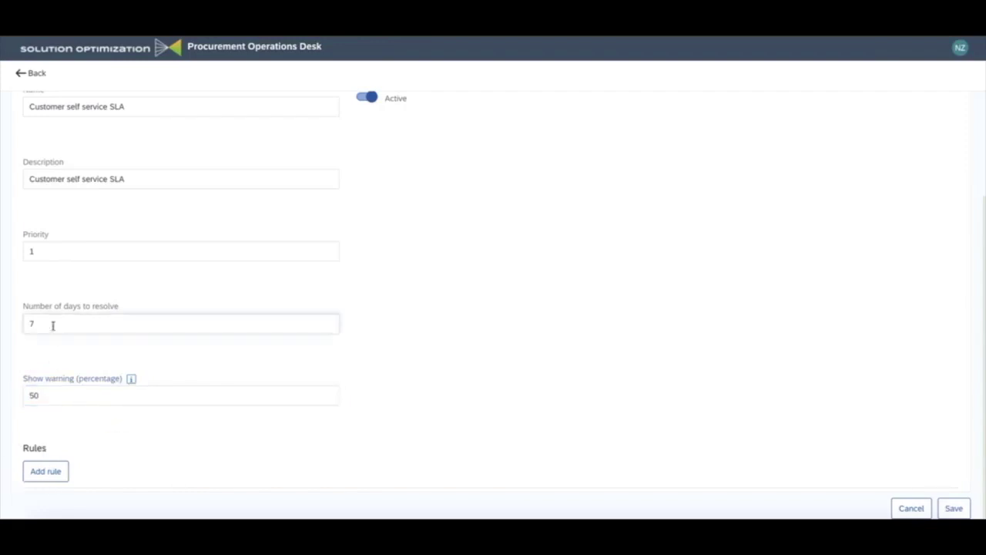
click(139, 316)
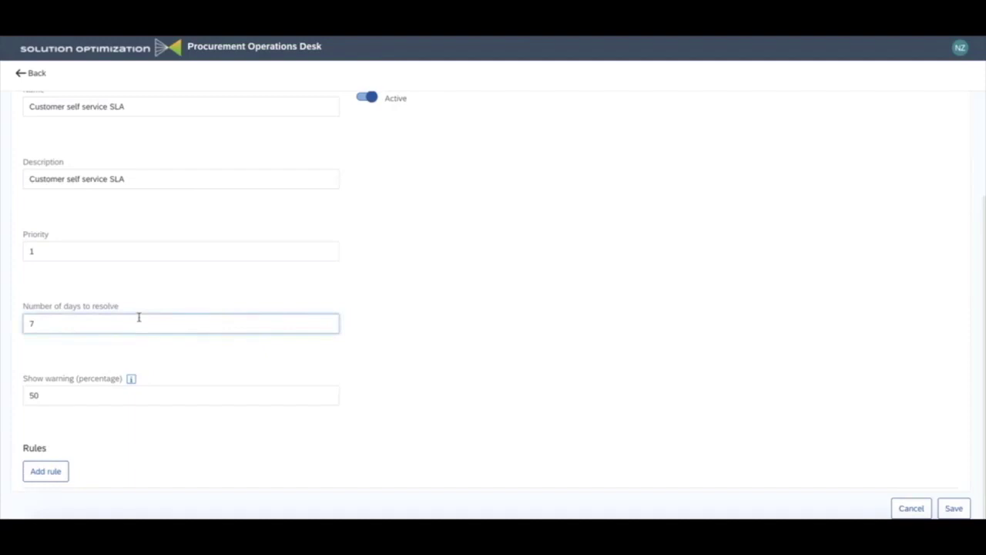
- Add a rule requiring the location to equal Australia, found under Asia Pacific, and save the service level agreement
click(64, 470)
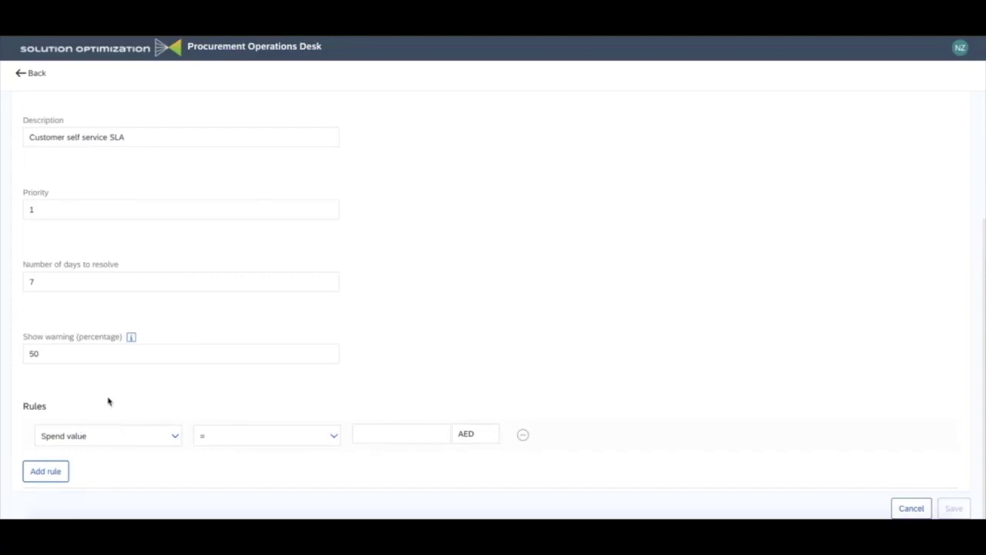
click(134, 432)
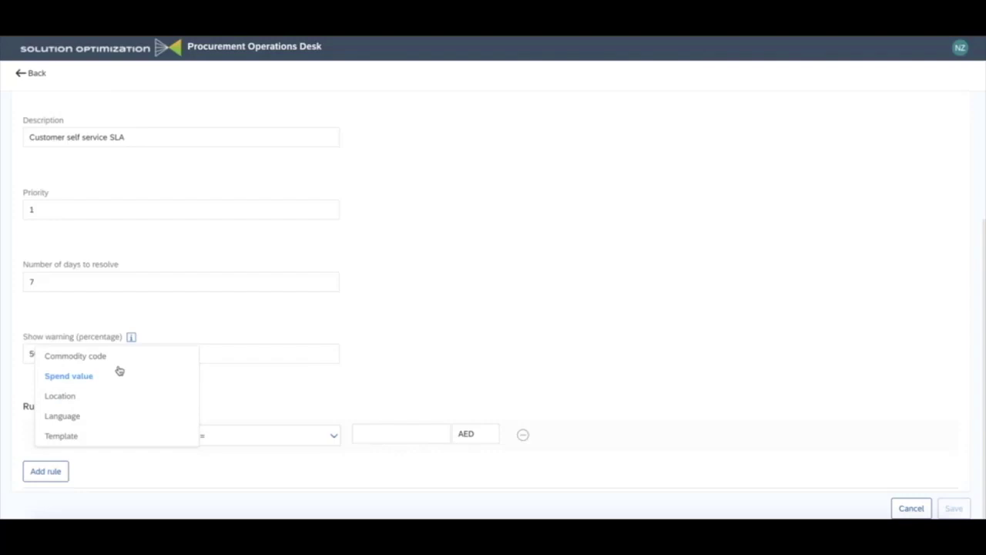
click(87, 400)
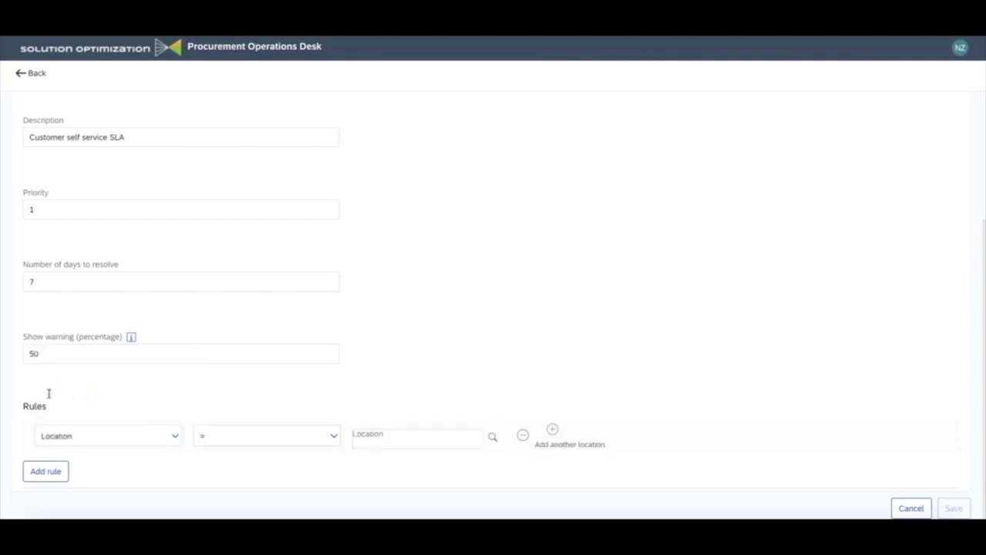
click(452, 436)
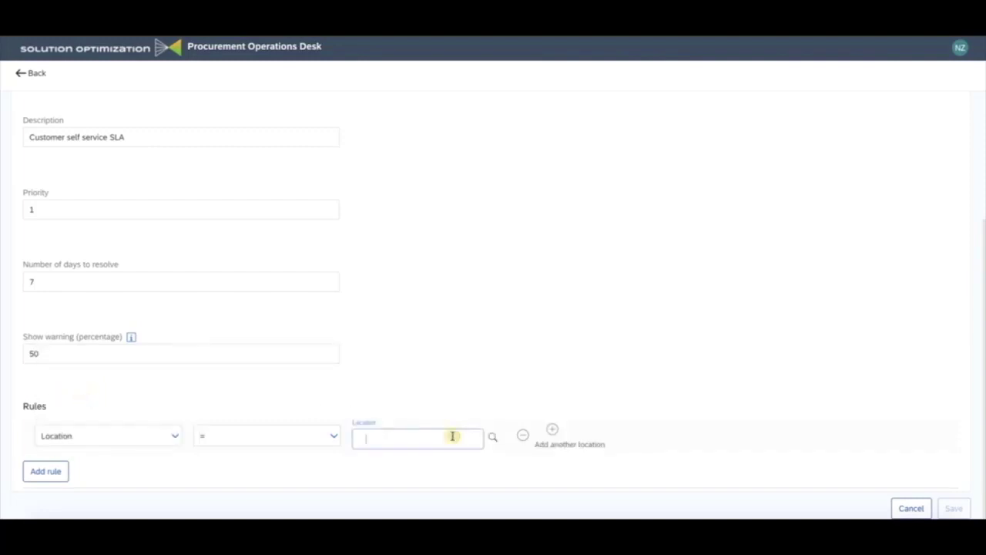
click(493, 436)
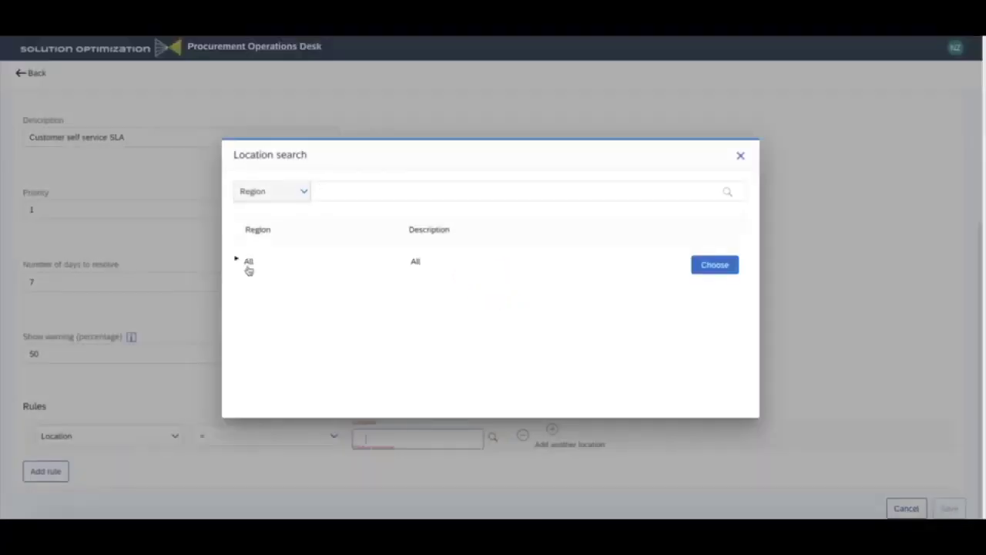
click(238, 260)
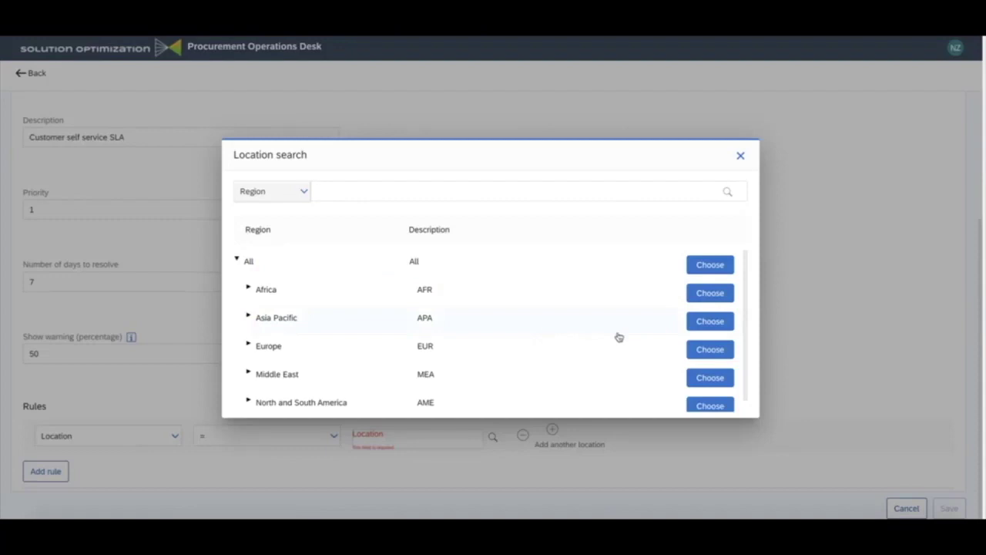
click(248, 316)
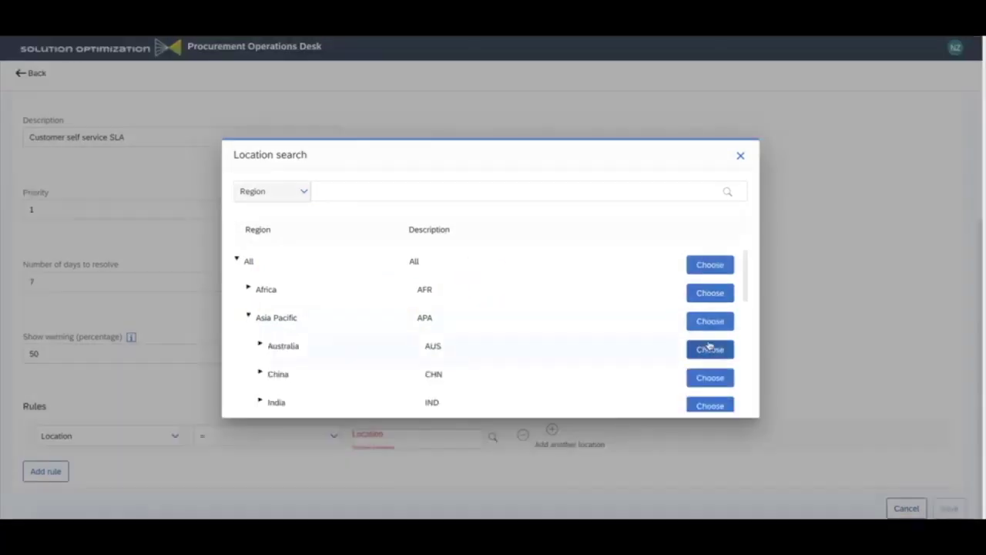
click(709, 349)
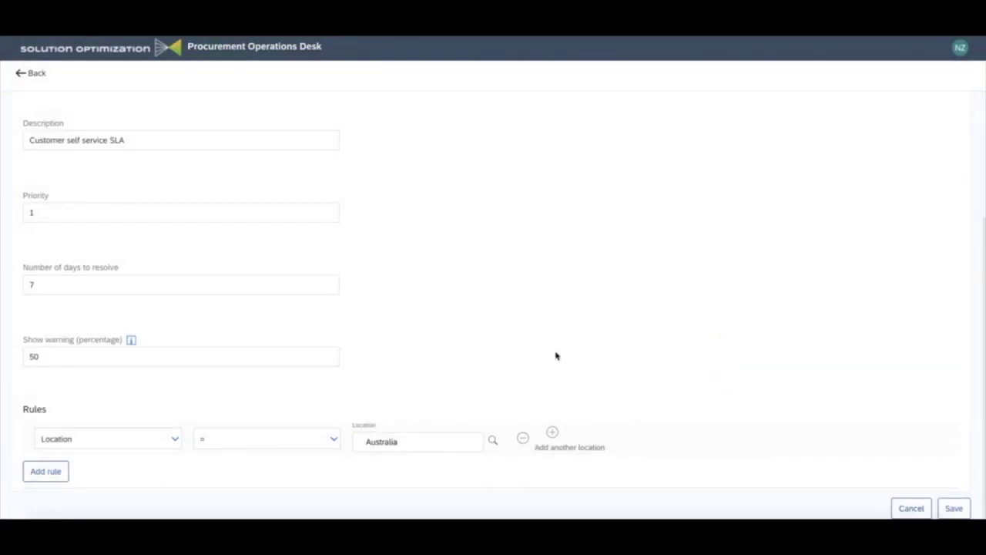
scroll(554, 356, up, 3)
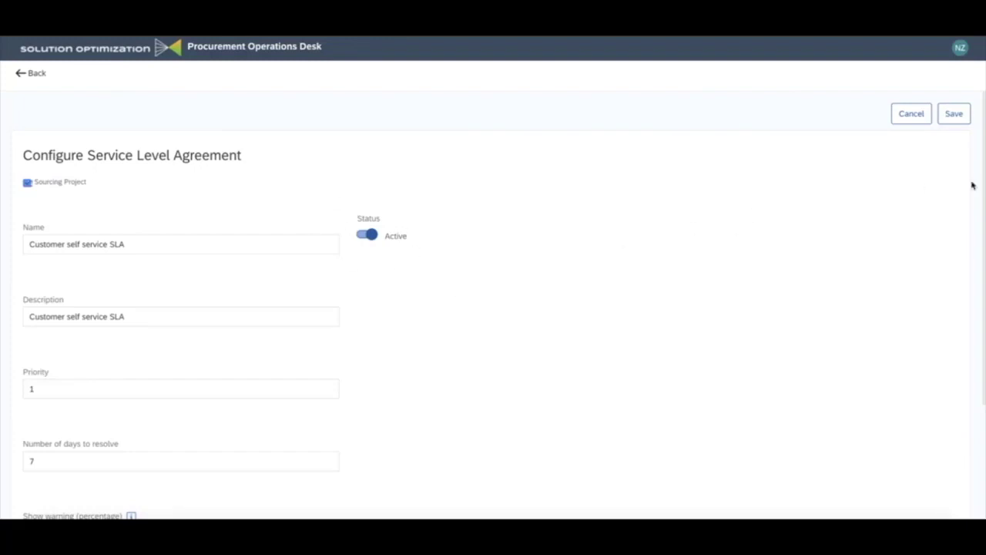
click(954, 114)
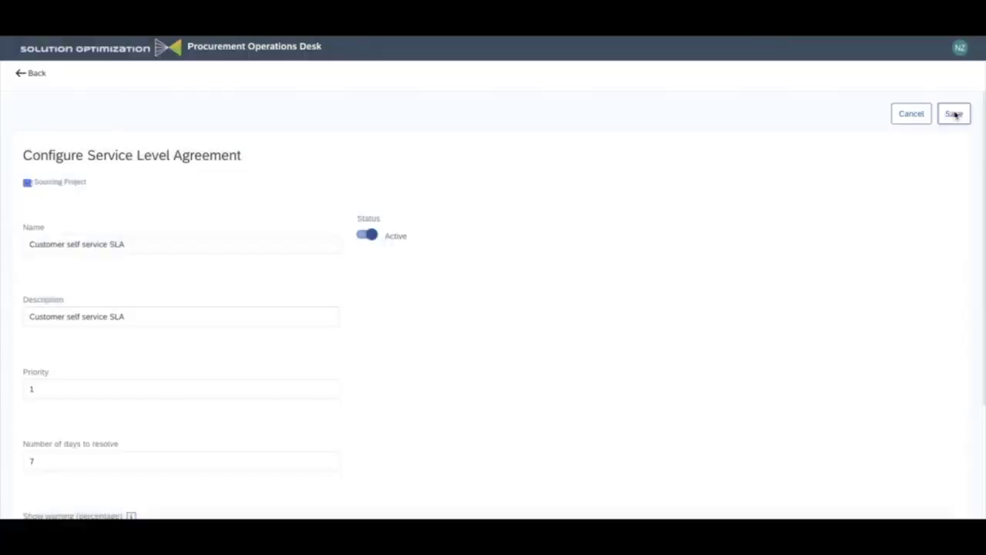